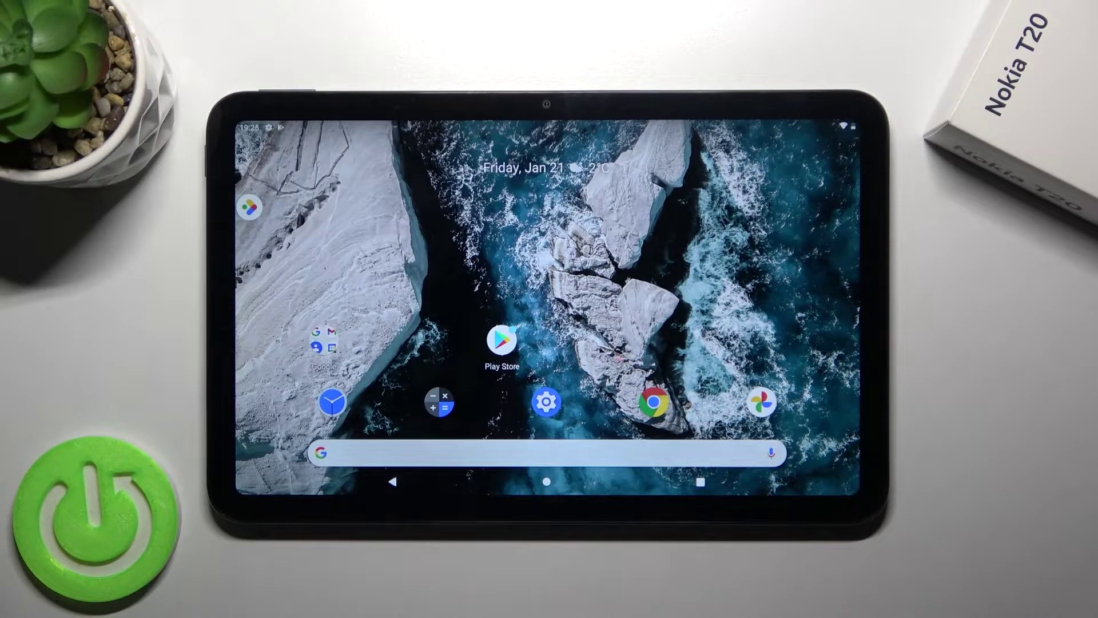
Open Settings from the home screen and go to the Battery page showing 43% charge
{"action": "left_click", "coordinate": [546, 402]}
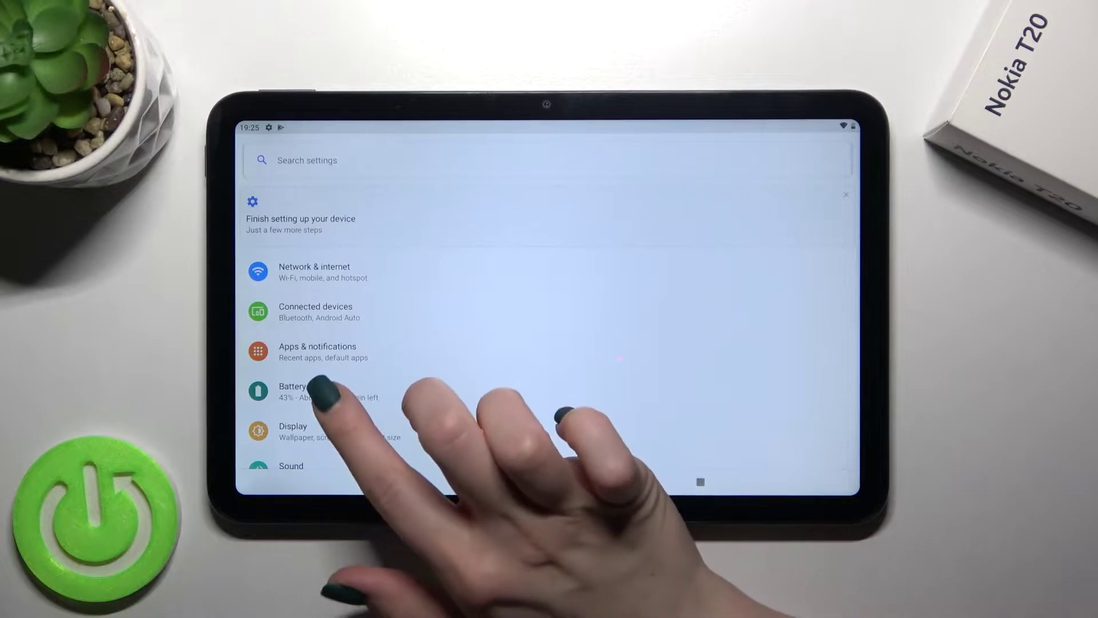
{"action": "left_click", "coordinate": [292, 391]}
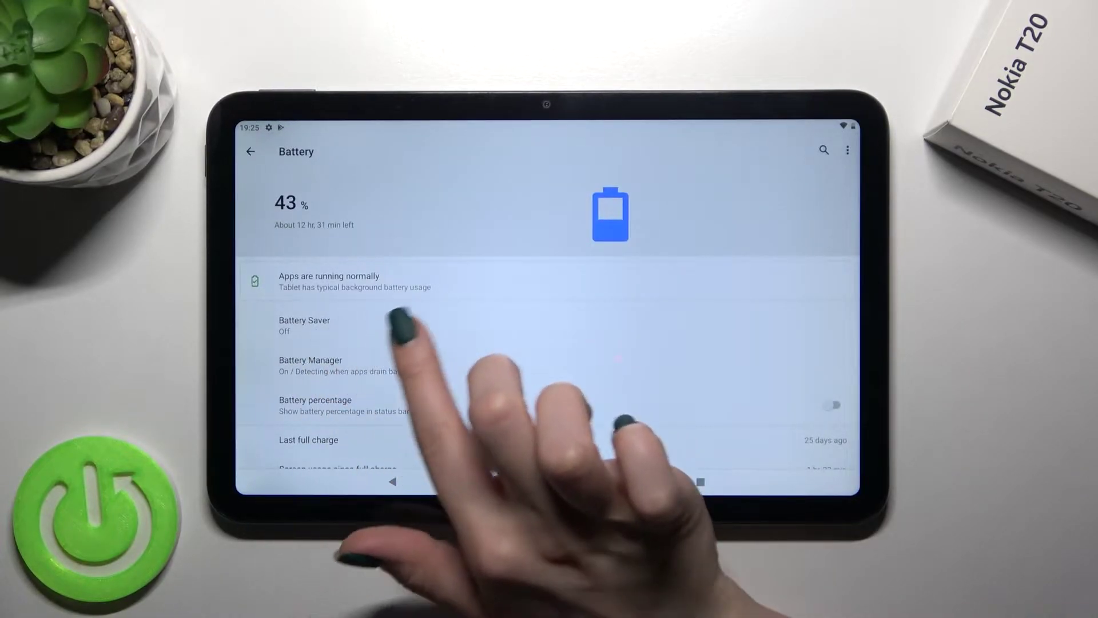
Open the Battery Saver page from the Battery settings
{"action": "left_click", "coordinate": [421, 325]}
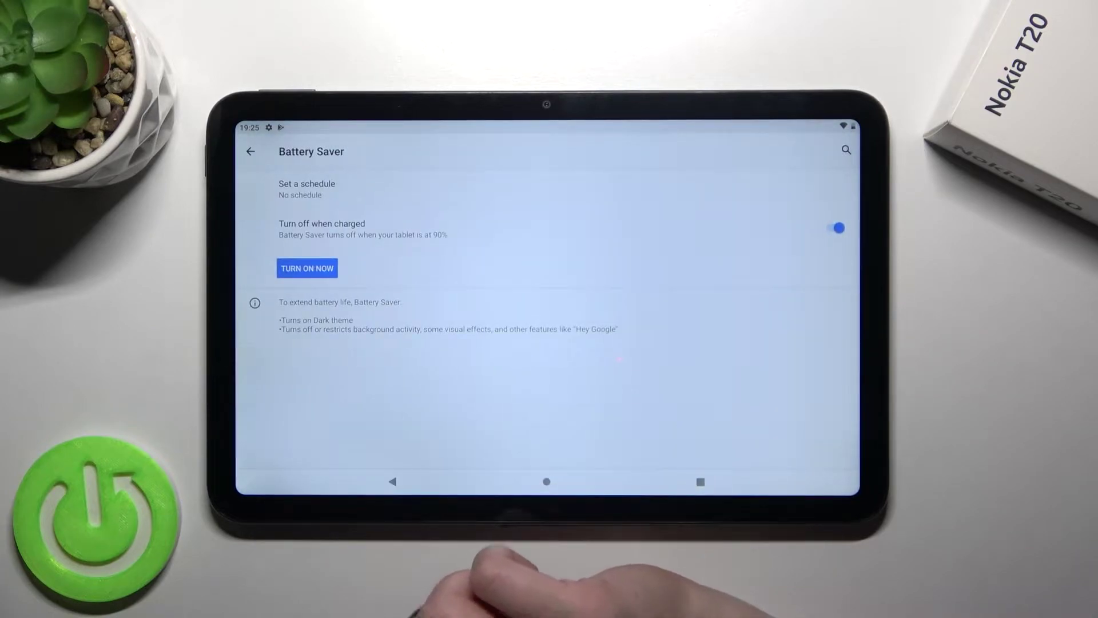
{"action": "left_click", "coordinate": [840, 227]}
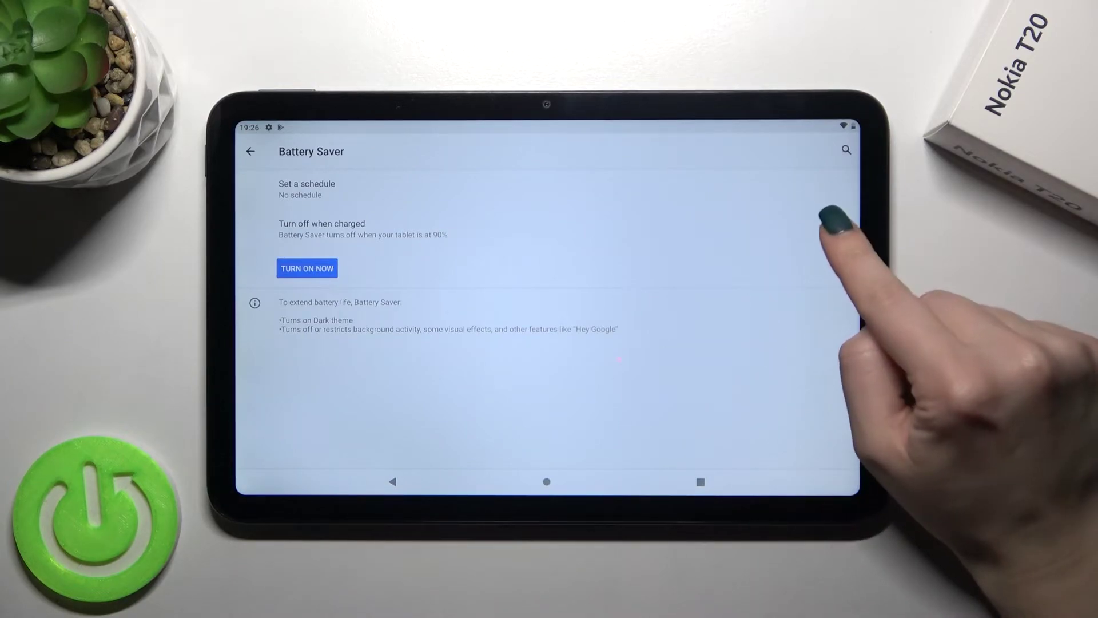
Enable 'Turn off when charged', then switch Battery Saver on and back off
{"action": "left_click", "coordinate": [833, 227]}
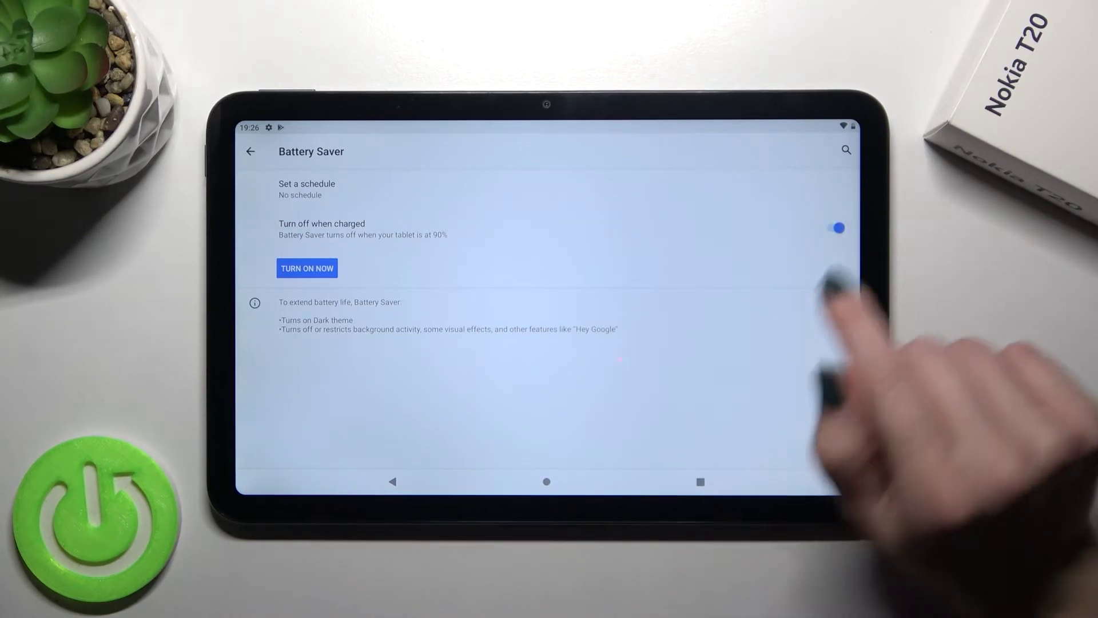
{"action": "left_click", "coordinate": [307, 267]}
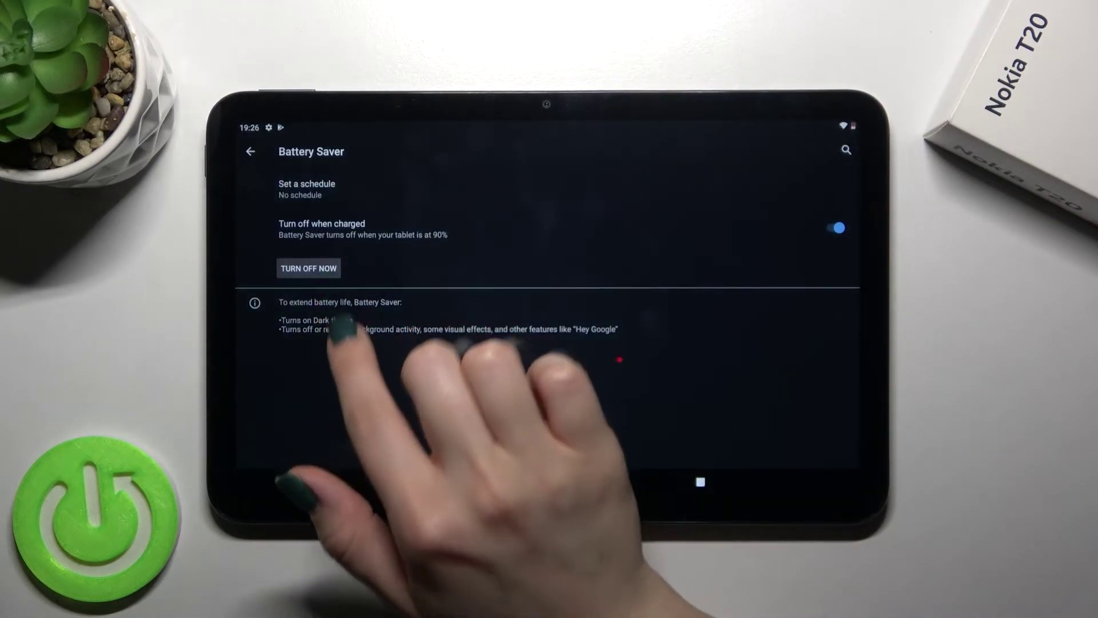
{"action": "left_click", "coordinate": [307, 268]}
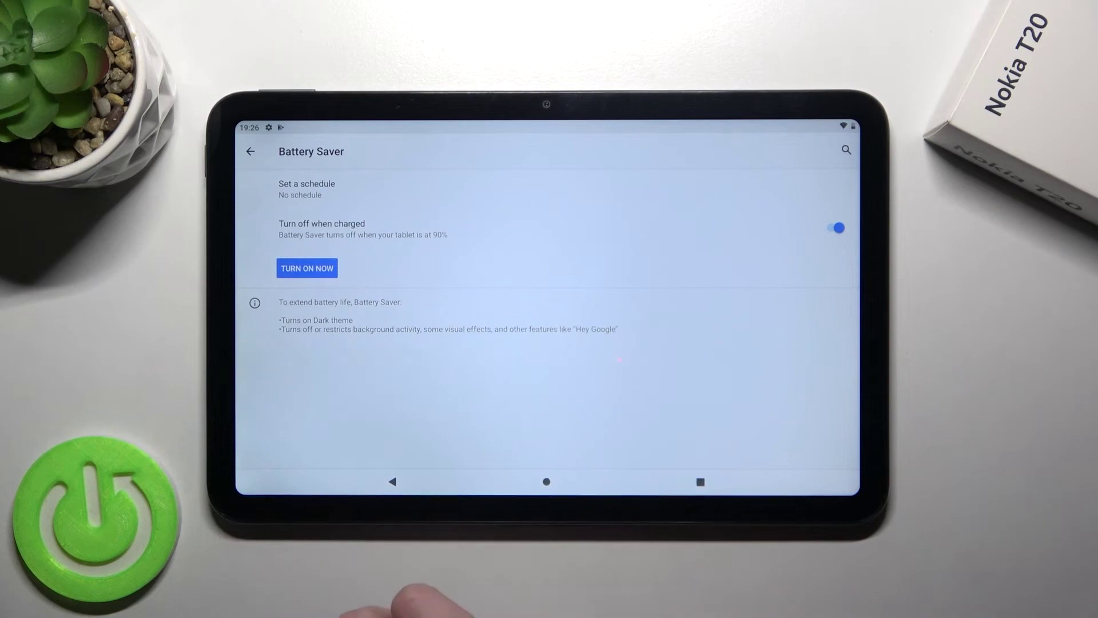
Switch Battery Saver on and off again, then swipe Settings away in Recents
{"action": "left_click", "coordinate": [308, 268]}
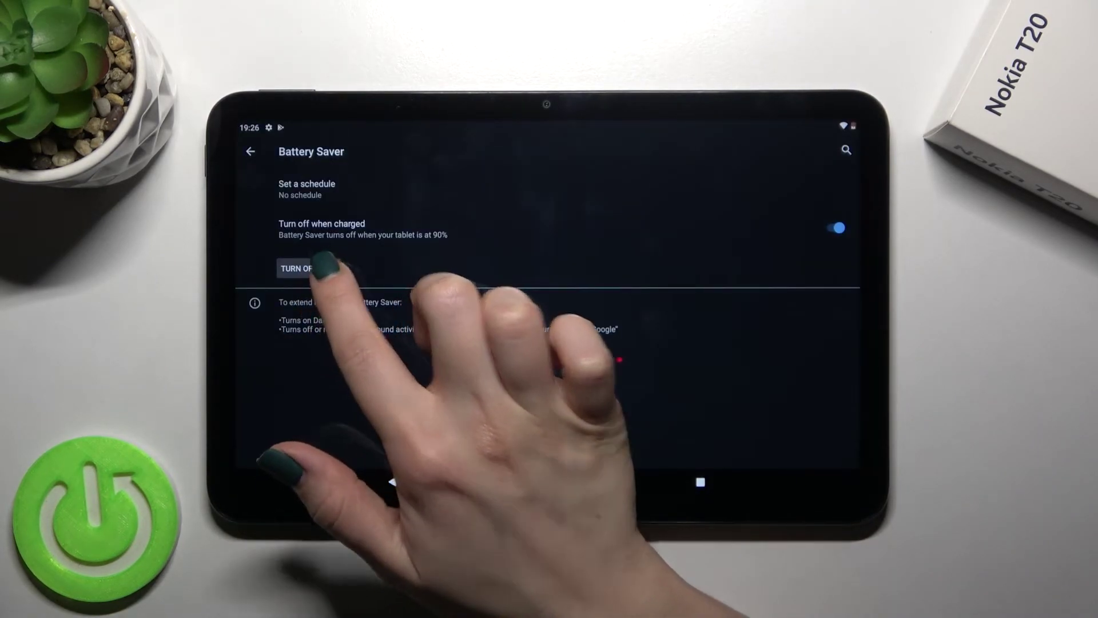
{"action": "left_click", "coordinate": [307, 268]}
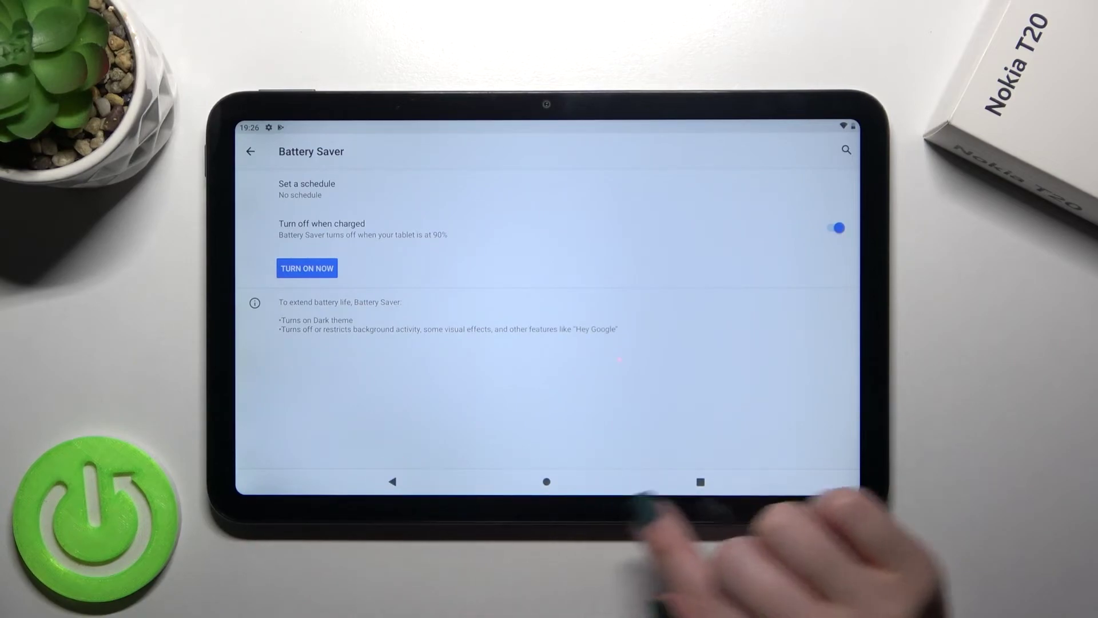
{"action": "left_click", "coordinate": [700, 481]}
{"action": "left_click_drag", "start_coordinate": [772, 360], "coordinate": [772, 155]}
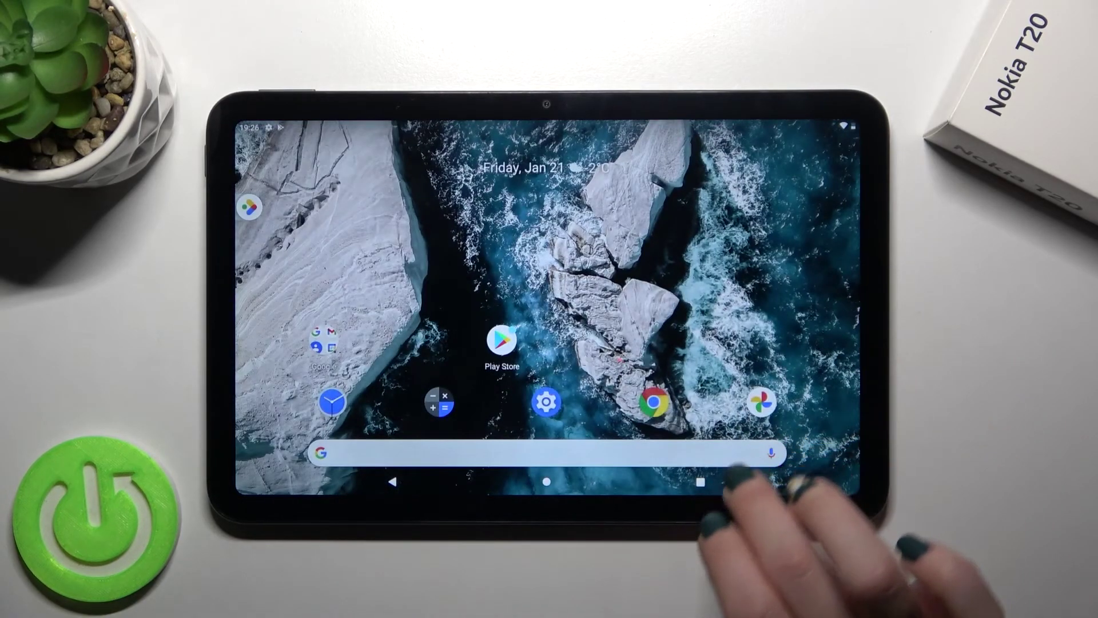